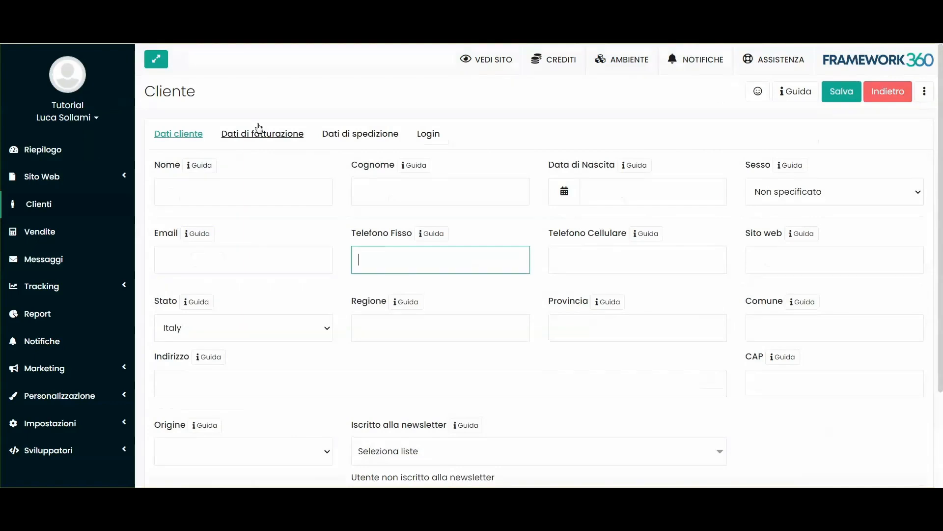
Step: Examine the billing data fields of the new customer for another customer type, and return the type to Privato
{"action": "left_click", "coordinate": [256, 135]}
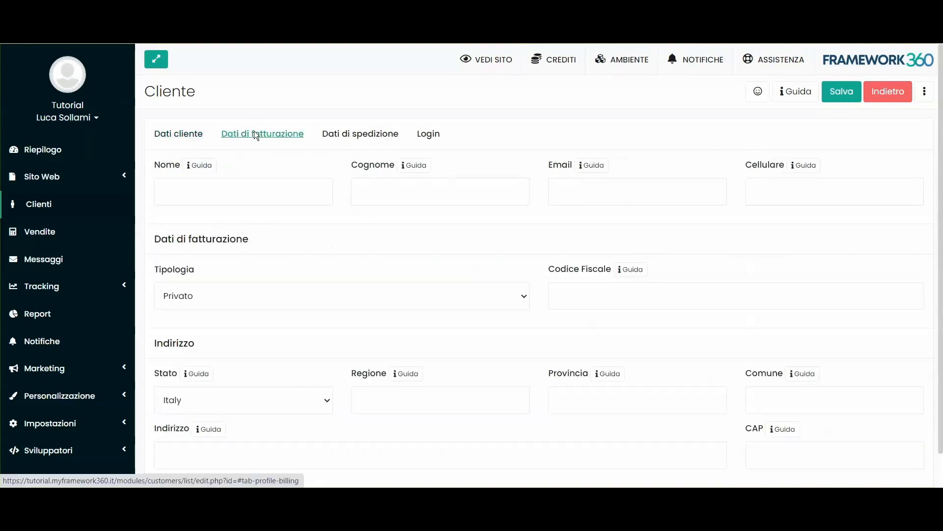
{"action": "left_click", "coordinate": [246, 295]}
{"action": "left_click", "coordinate": [212, 325]}
{"action": "scroll", "coordinate": [404, 308], "scroll_direction": "down", "scroll_amount": 3}
{"action": "left_click_drag", "start_coordinate": [151, 178], "coordinate": [225, 176]}
{"action": "left_click", "coordinate": [599, 202]}
{"action": "left_click", "coordinate": [277, 150]}
{"action": "left_click", "coordinate": [279, 164]}
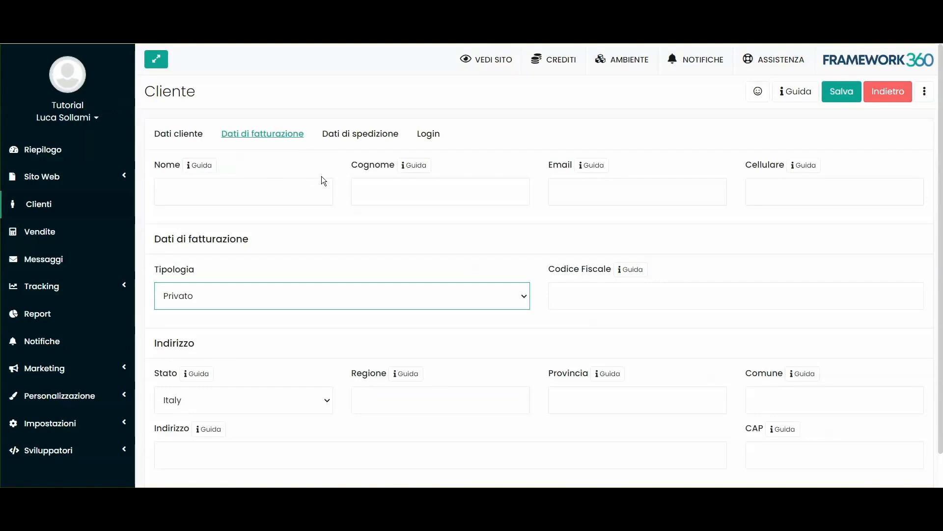
Step: View the new customer's shipping data and enable login with random credentials generated and sent by email
{"action": "left_click", "coordinate": [391, 135]}
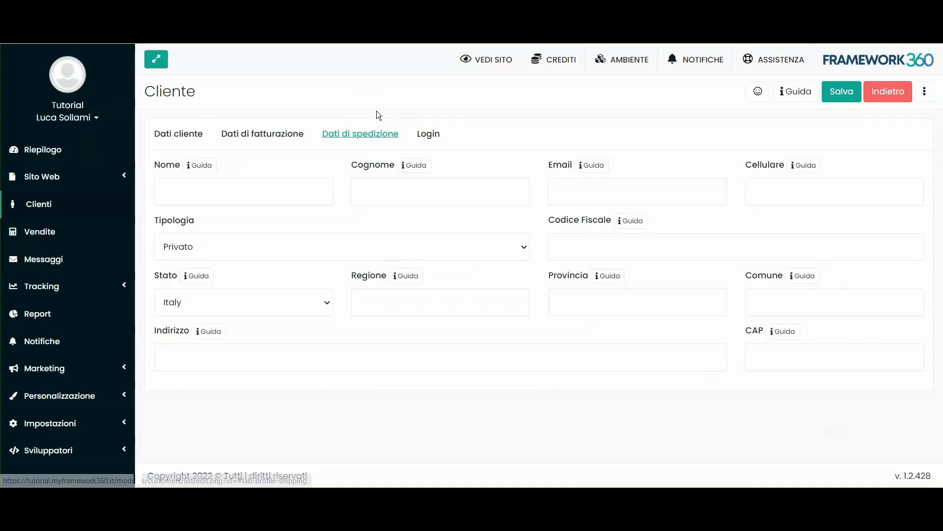
{"action": "left_click", "coordinate": [425, 133]}
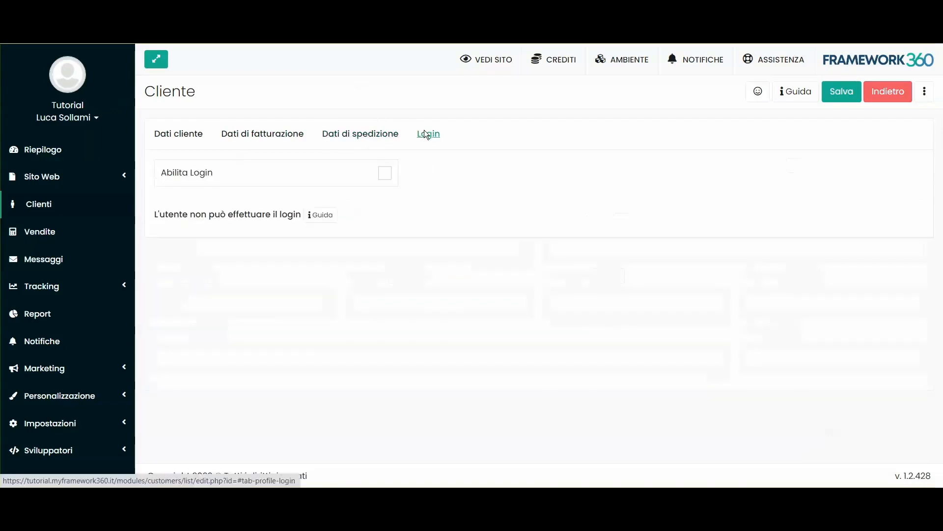
{"action": "left_click", "coordinate": [386, 174]}
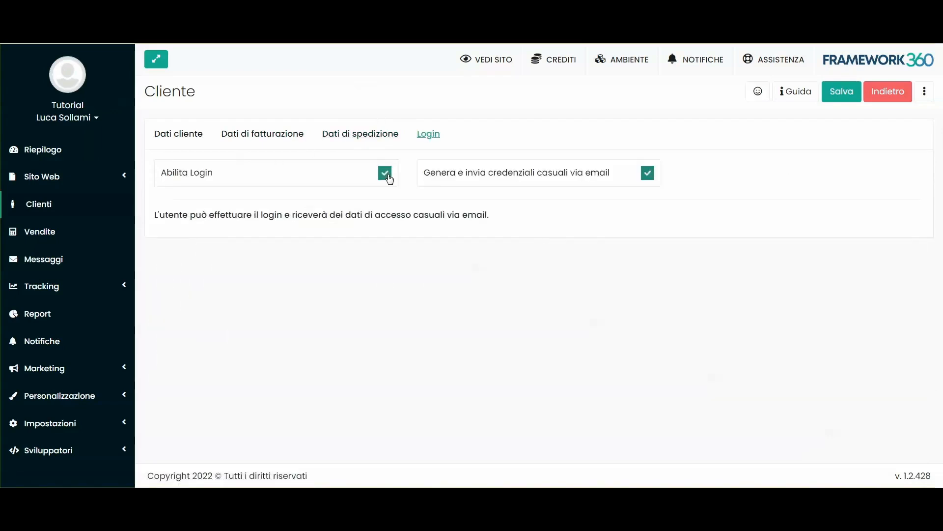
{"action": "left_click", "coordinate": [385, 174]}
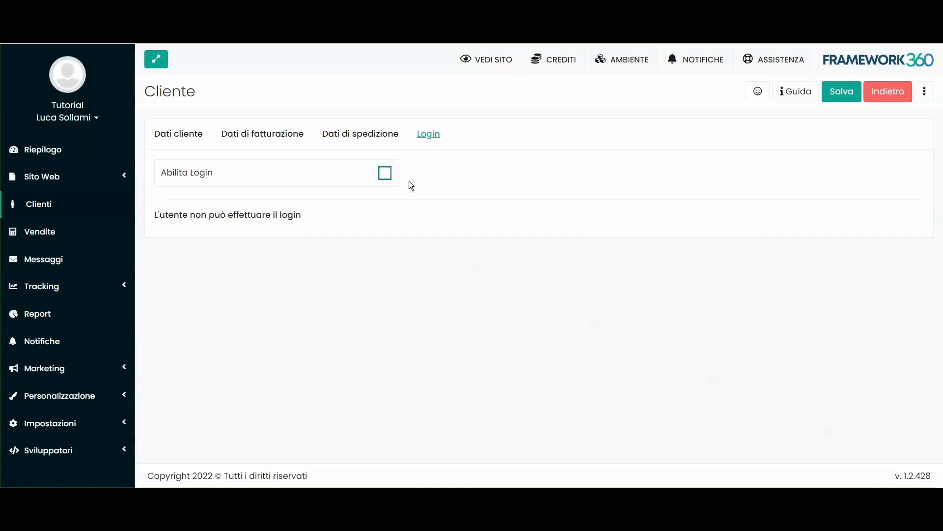
{"action": "left_click", "coordinate": [385, 172]}
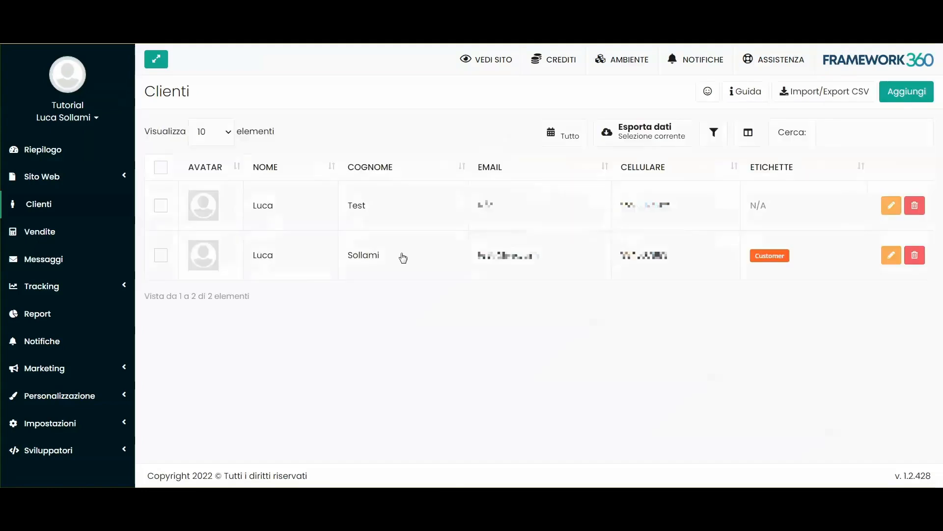
Step: Open an existing customer's record and review the name, surname, email and phone fields in the customer data
{"action": "double_click", "coordinate": [378, 251]}
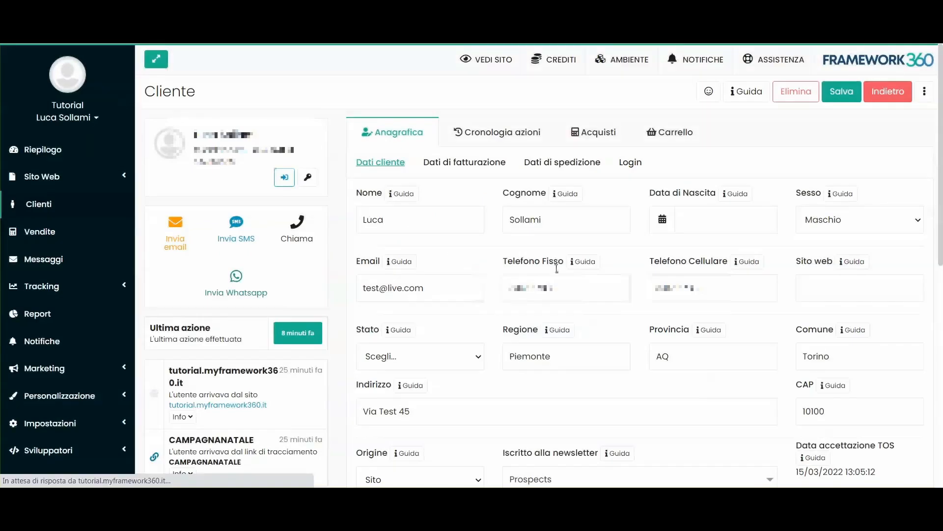
{"action": "double_click", "coordinate": [412, 222]}
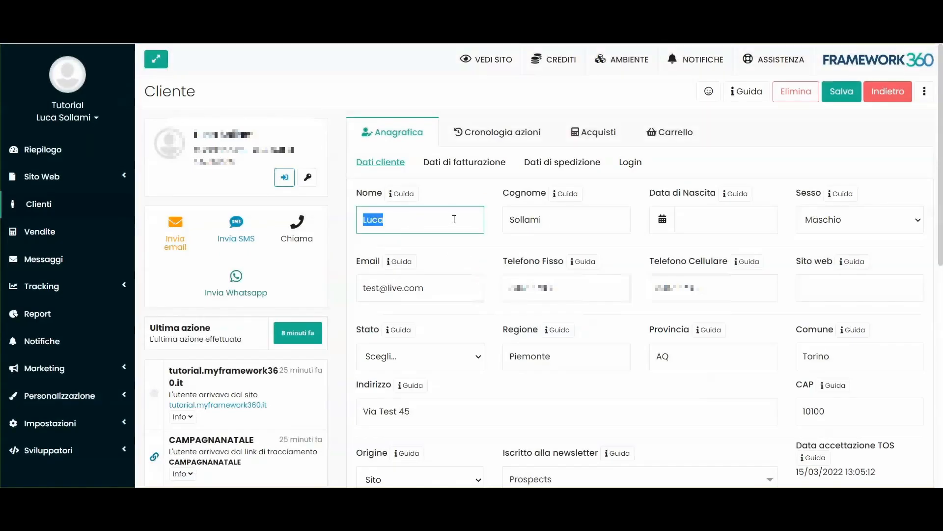
{"action": "double_click", "coordinate": [553, 219]}
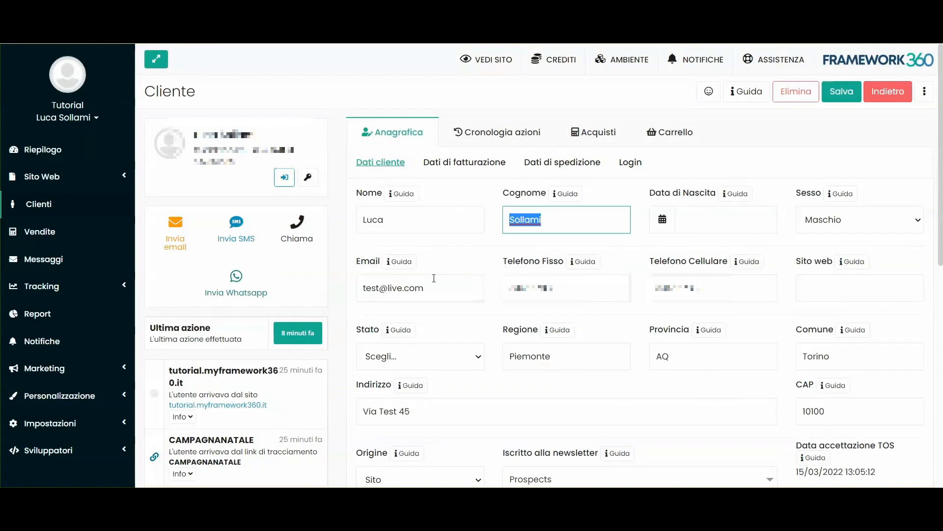
{"action": "left_click", "coordinate": [441, 247]}
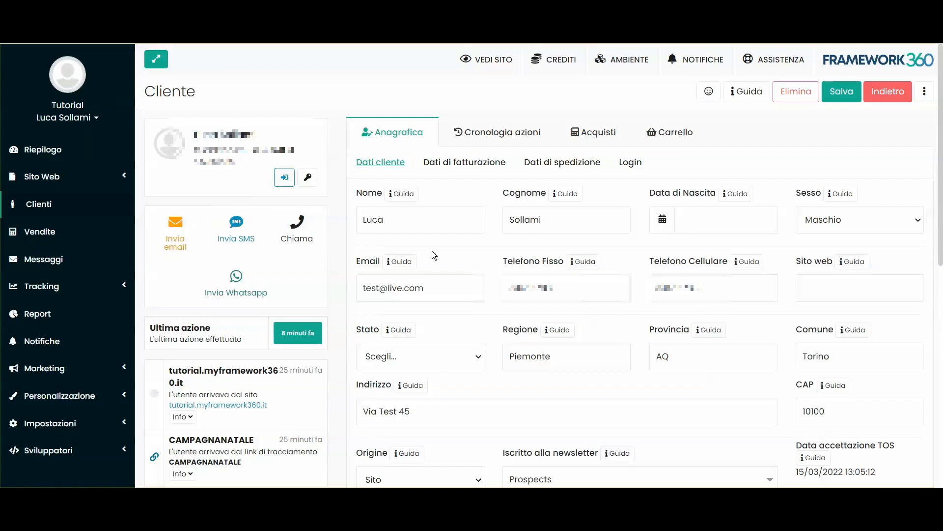
{"action": "left_click", "coordinate": [545, 295]}
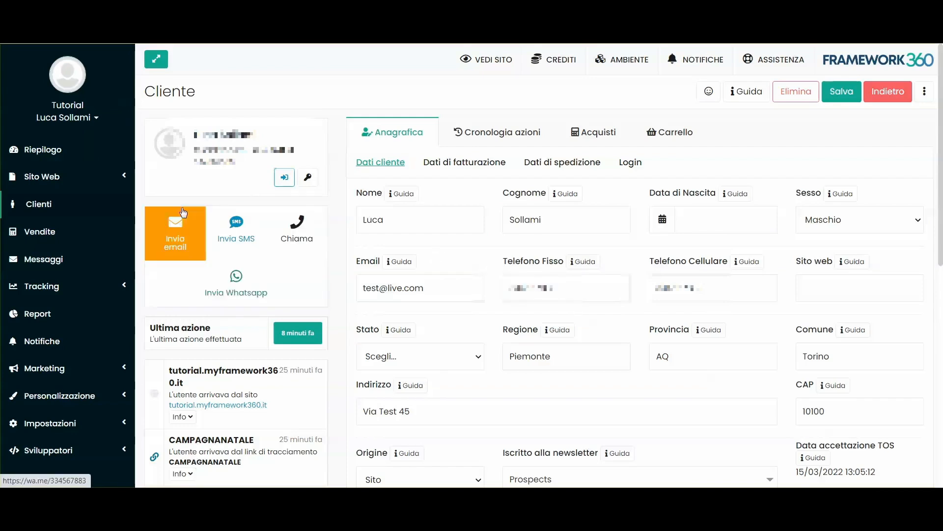
{"action": "triple_click", "coordinate": [394, 290]}
{"action": "left_click", "coordinate": [456, 267]}
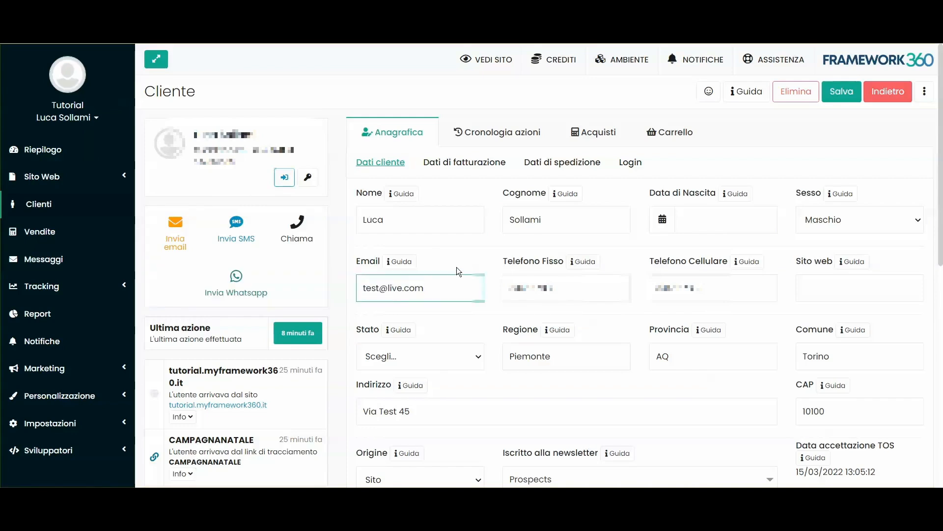
Step: Open the email form for the customer, examine its subject, logo, message and attachment areas, and close it without sending
{"action": "left_click", "coordinate": [190, 237]}
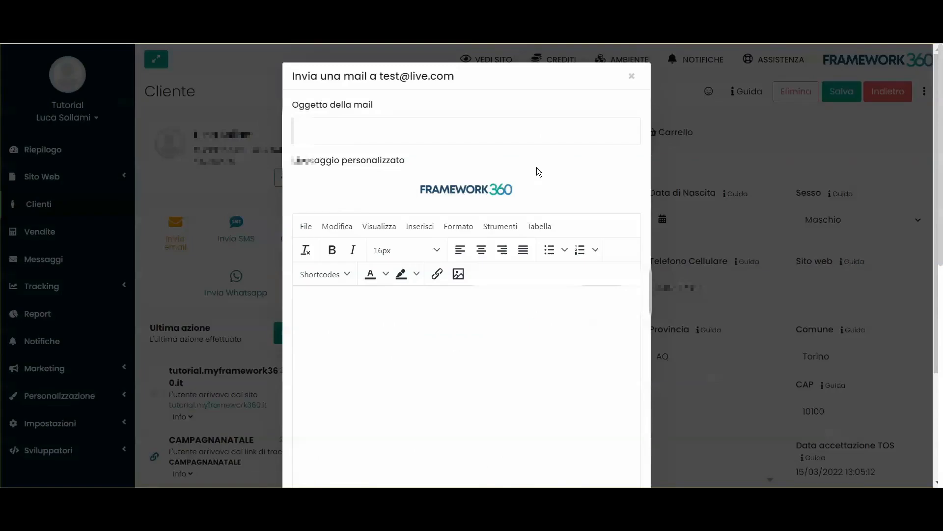
{"action": "left_click", "coordinate": [366, 133]}
{"action": "scroll", "coordinate": [423, 222], "scroll_direction": "down", "scroll_amount": 3}
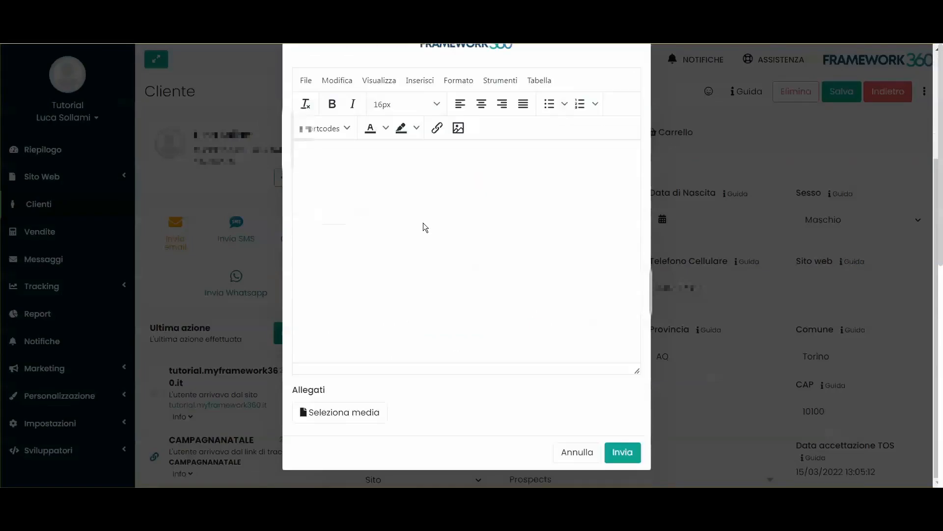
{"action": "scroll", "coordinate": [435, 314], "scroll_direction": "up", "scroll_amount": 3}
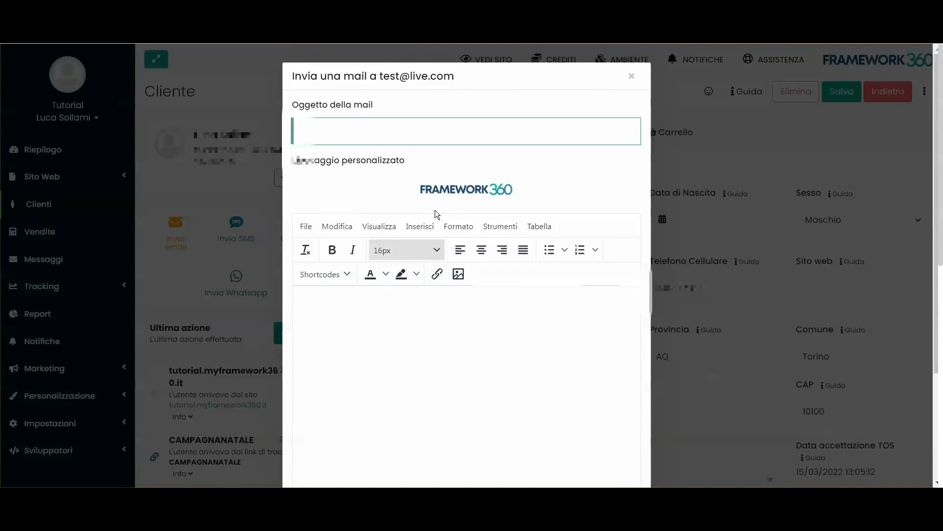
{"action": "left_click_drag", "start_coordinate": [412, 189], "coordinate": [545, 194]}
{"action": "left_click", "coordinate": [549, 194]}
{"action": "scroll", "coordinate": [560, 344], "scroll_direction": "down", "scroll_amount": 5}
{"action": "scroll", "coordinate": [570, 246], "scroll_direction": "up", "scroll_amount": 5}
{"action": "left_click", "coordinate": [632, 77]}
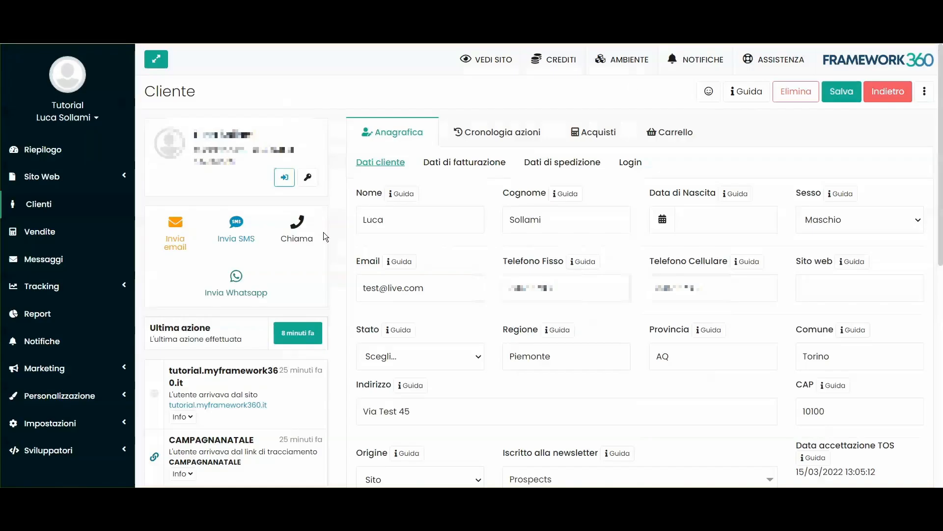
Step: Open the SMS form for the customer, view the sender options and custom message field, and cancel it
{"action": "left_click", "coordinate": [236, 229]}
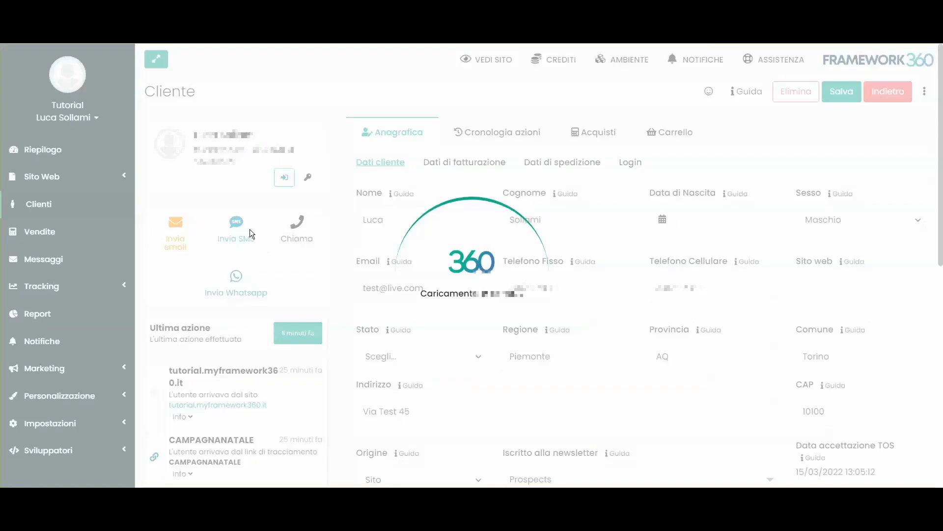
{"action": "left_click", "coordinate": [337, 130]}
{"action": "left_click", "coordinate": [332, 165]}
{"action": "left_click", "coordinate": [341, 188]}
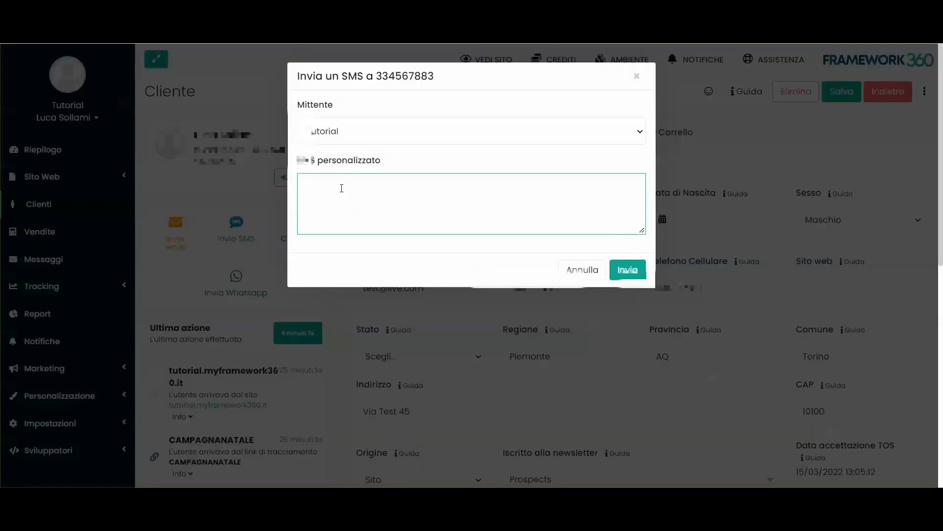
{"action": "left_click", "coordinate": [582, 269]}
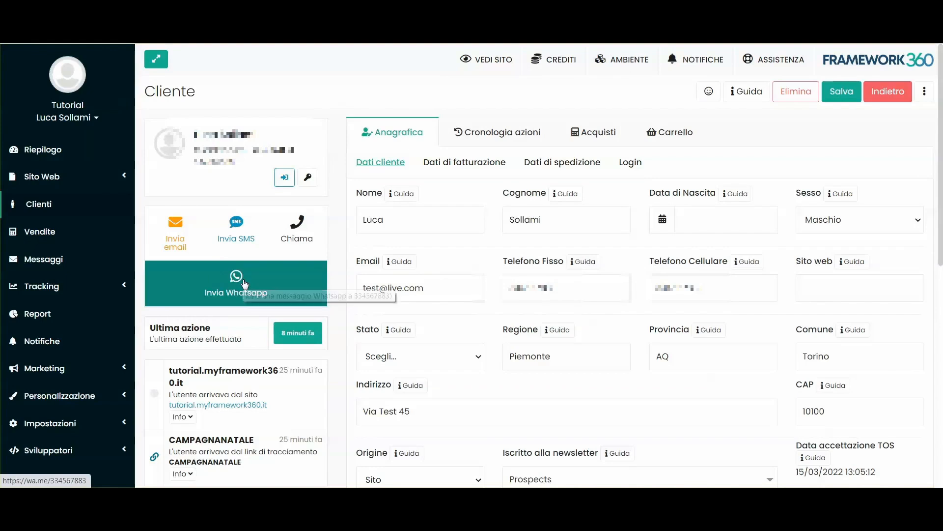
Step: Replace the Customer label on the customer's record with Lead
{"action": "left_click_drag", "start_coordinate": [362, 220], "coordinate": [553, 219]}
{"action": "scroll", "coordinate": [204, 278], "scroll_direction": "down", "scroll_amount": 4}
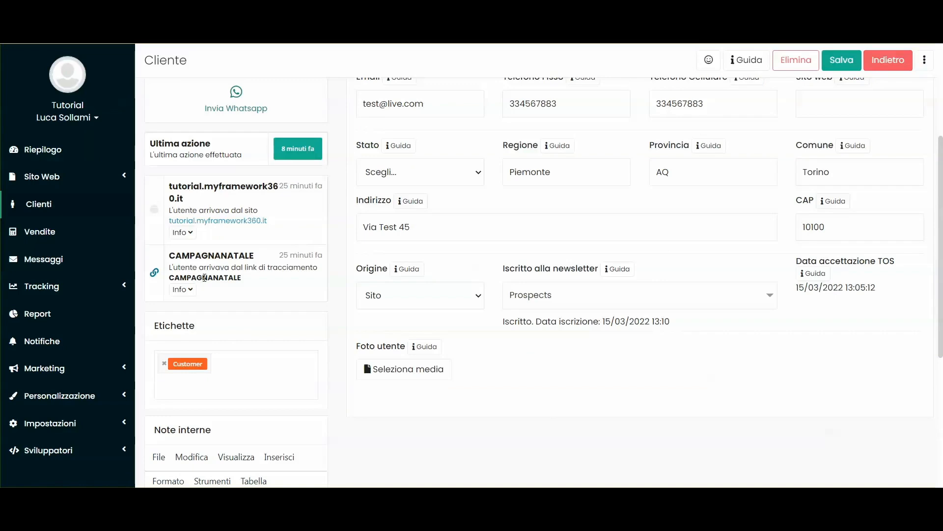
{"action": "scroll", "coordinate": [258, 267], "scroll_direction": "down", "scroll_amount": 1}
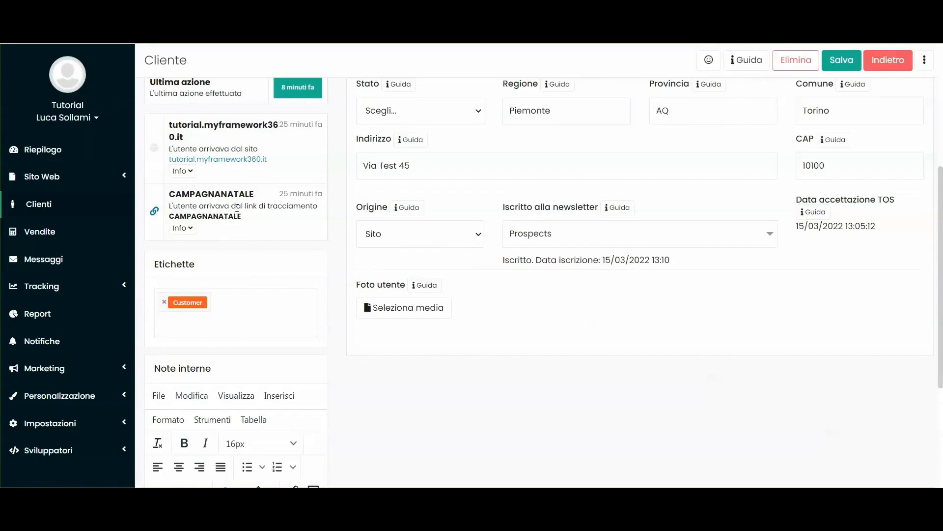
{"action": "scroll", "coordinate": [227, 262], "scroll_direction": "down", "scroll_amount": 3}
{"action": "scroll", "coordinate": [221, 242], "scroll_direction": "up", "scroll_amount": 2}
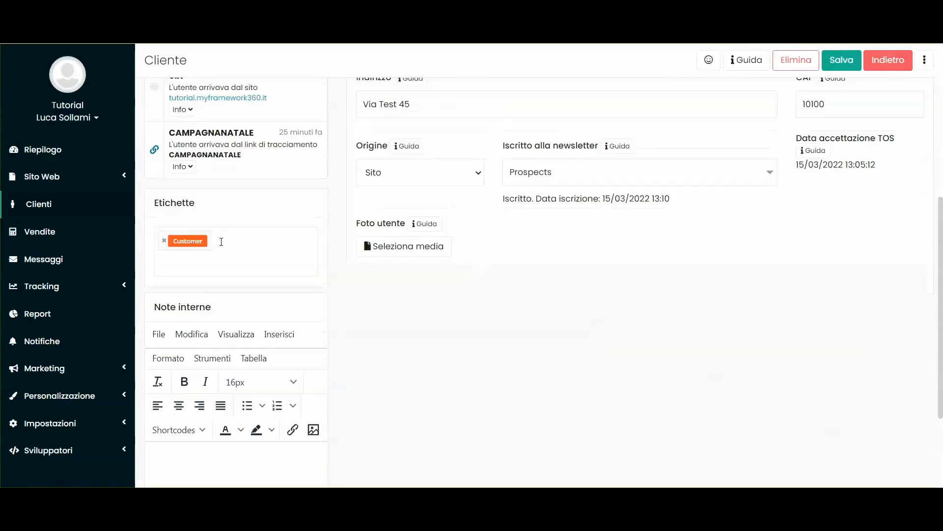
{"action": "left_click", "coordinate": [222, 242]}
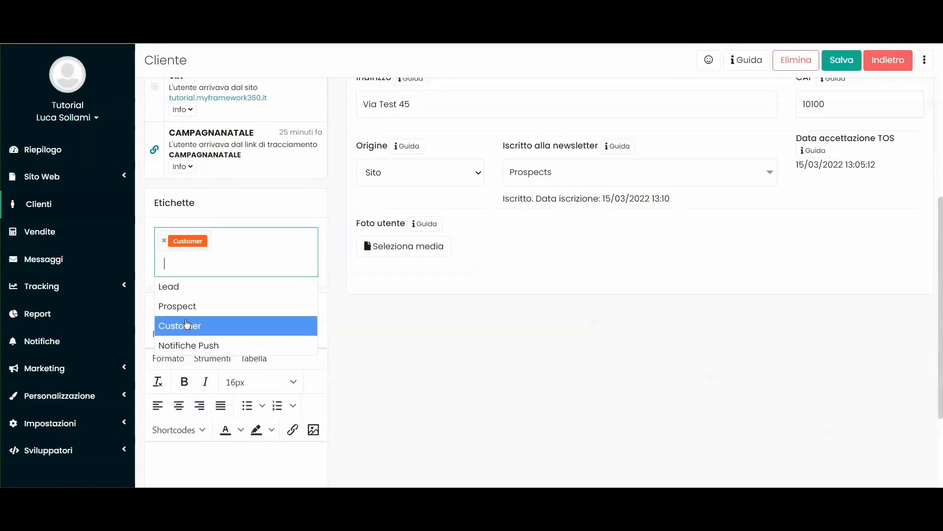
{"action": "left_click", "coordinate": [169, 286]}
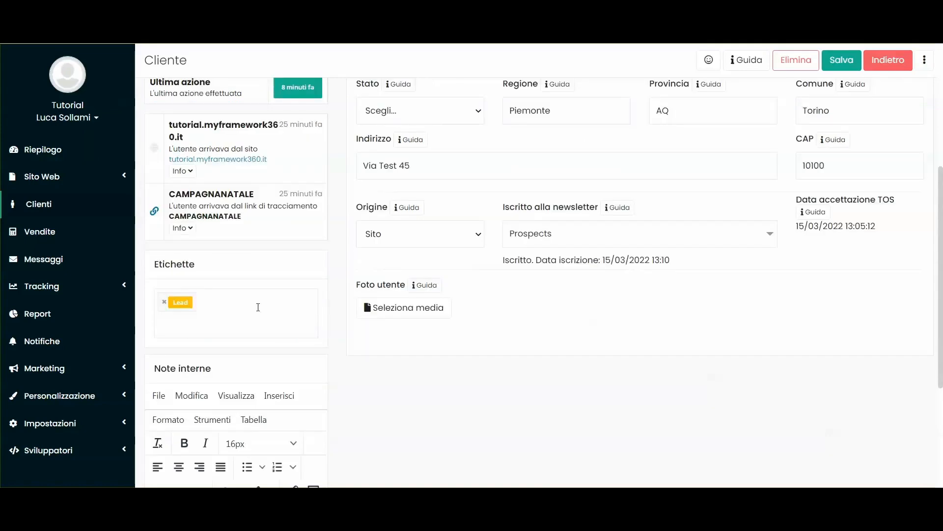
Step: Add the Customer label to the customer's record again and remove the Lead label
{"action": "left_click", "coordinate": [213, 304]}
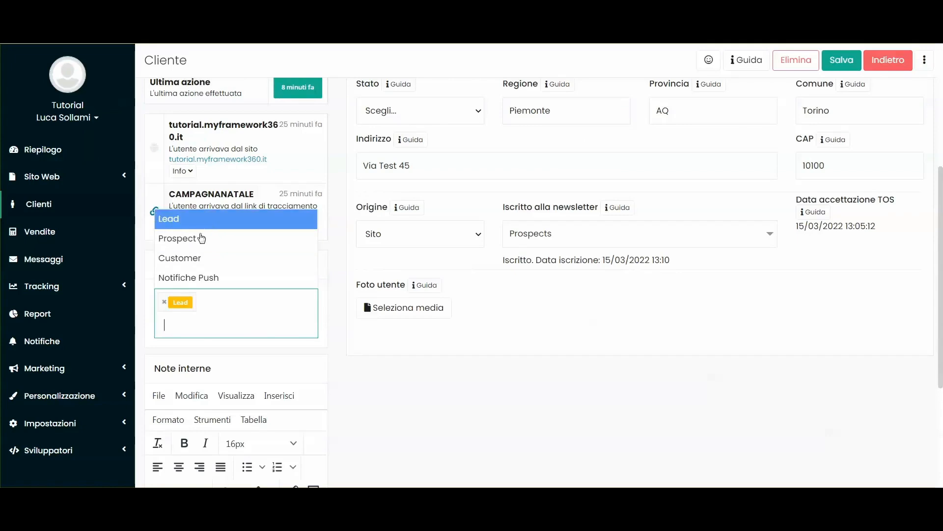
{"action": "left_click", "coordinate": [186, 260]}
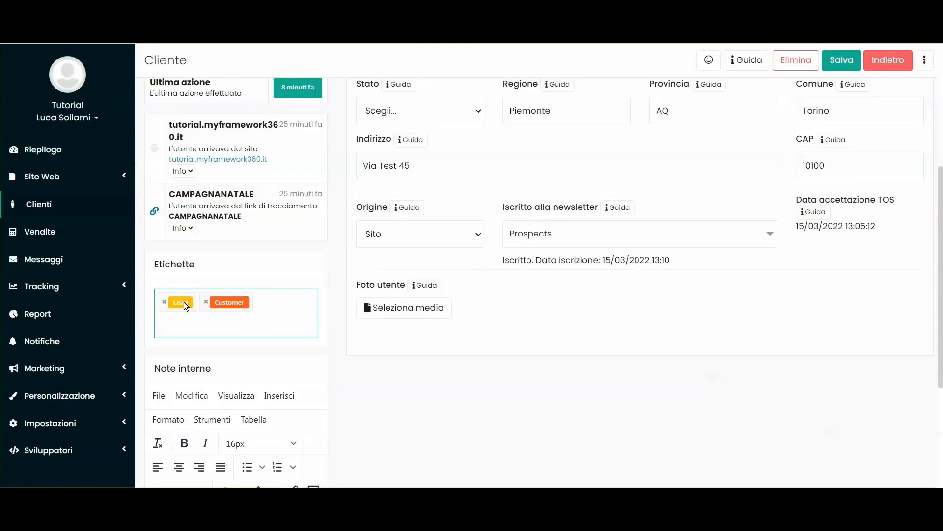
{"action": "left_click", "coordinate": [164, 302]}
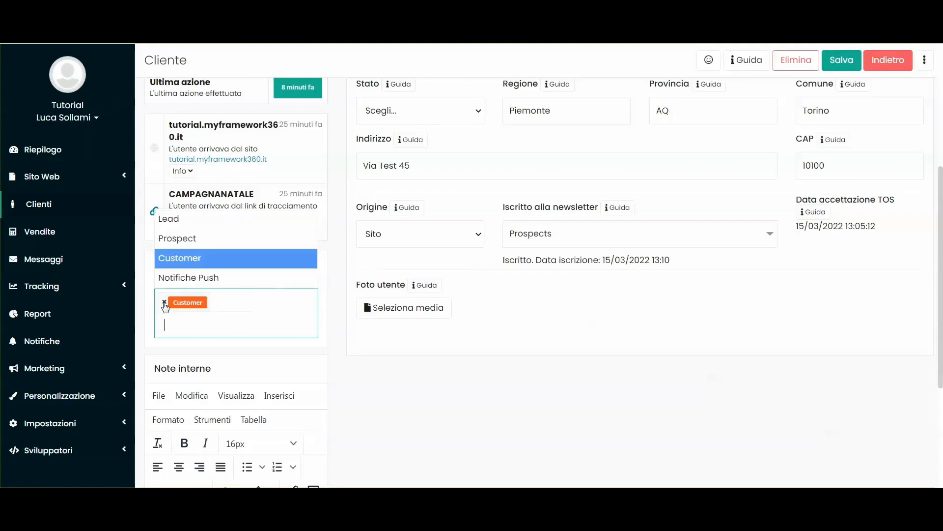
{"action": "left_click", "coordinate": [196, 239]}
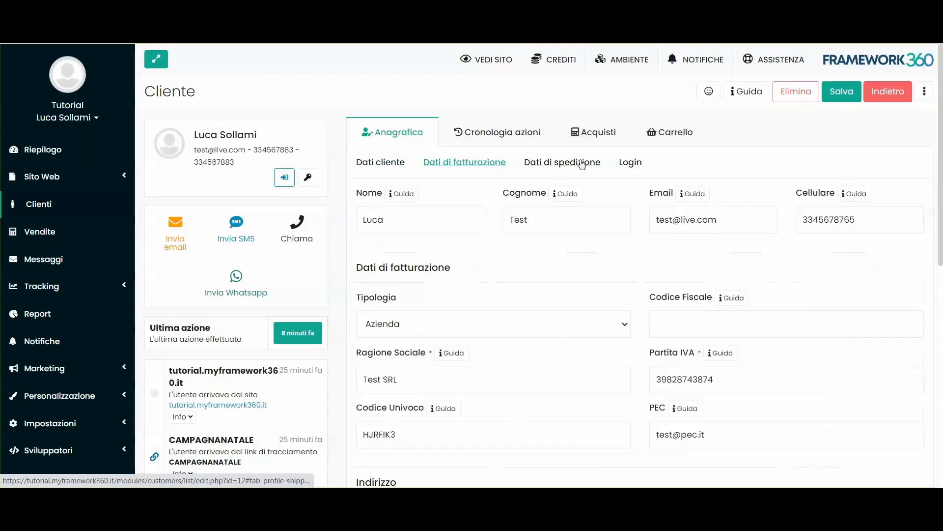
Step: Look through the customer's shipping and login data, and examine the history of recorded actions
{"action": "left_click", "coordinate": [562, 162]}
{"action": "left_click", "coordinate": [628, 161]}
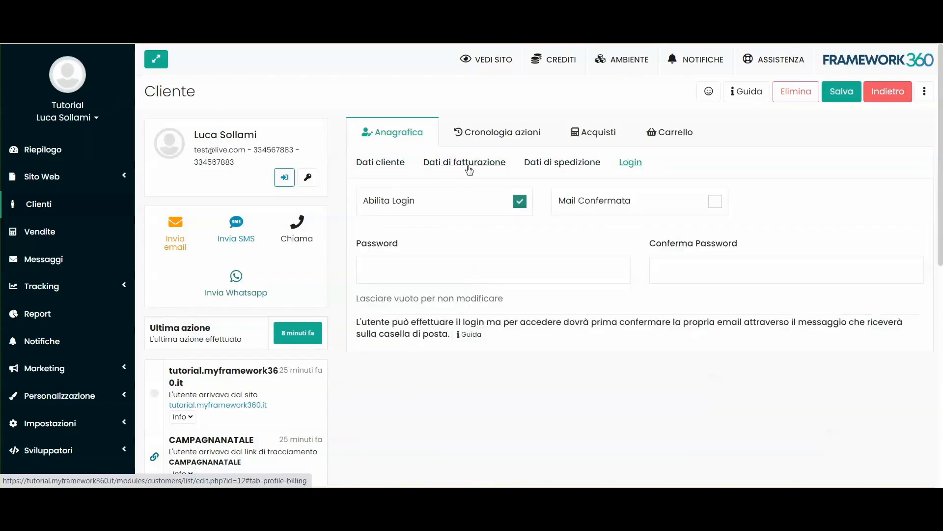
{"action": "left_click", "coordinate": [491, 132]}
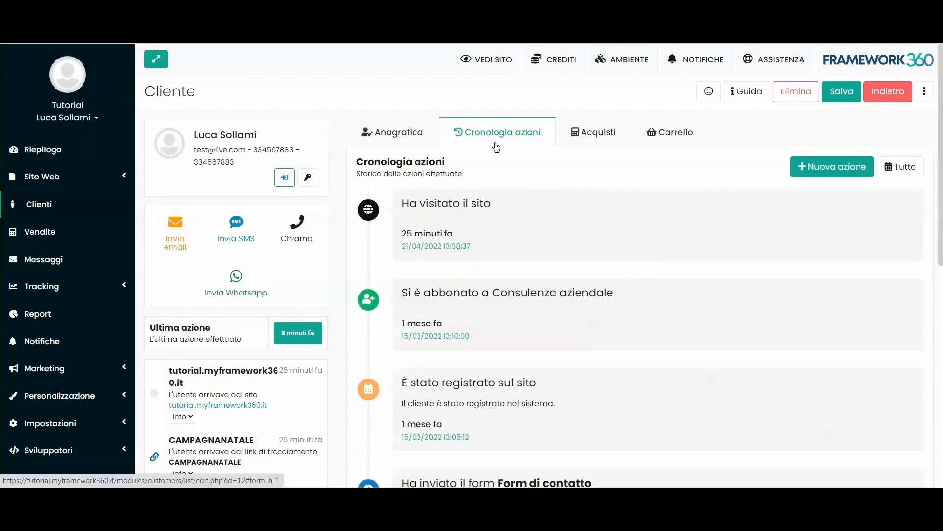
{"action": "scroll", "coordinate": [515, 186], "scroll_direction": "down", "scroll_amount": 5}
{"action": "scroll", "coordinate": [528, 243], "scroll_direction": "down", "scroll_amount": 3}
{"action": "scroll", "coordinate": [541, 302], "scroll_direction": "up", "scroll_amount": 6}
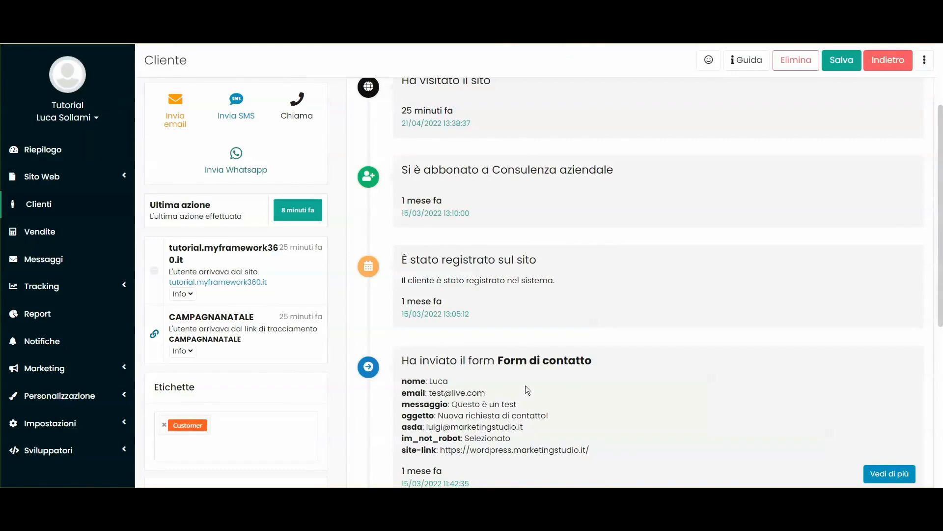
{"action": "scroll", "coordinate": [721, 270], "scroll_direction": "up", "scroll_amount": 2}
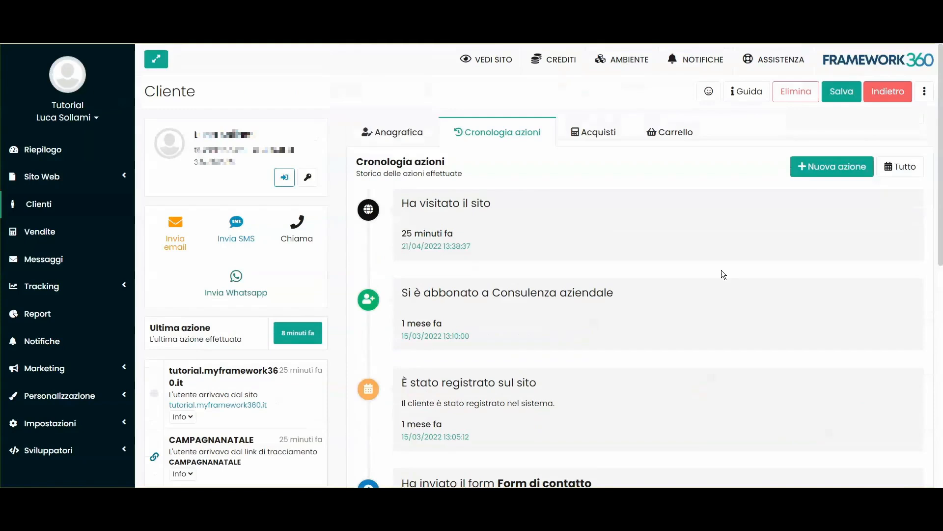
Step: Add a new action titled "Chiamato ma non risponde" to the customer's action history and save it
{"action": "left_click", "coordinate": [832, 168]}
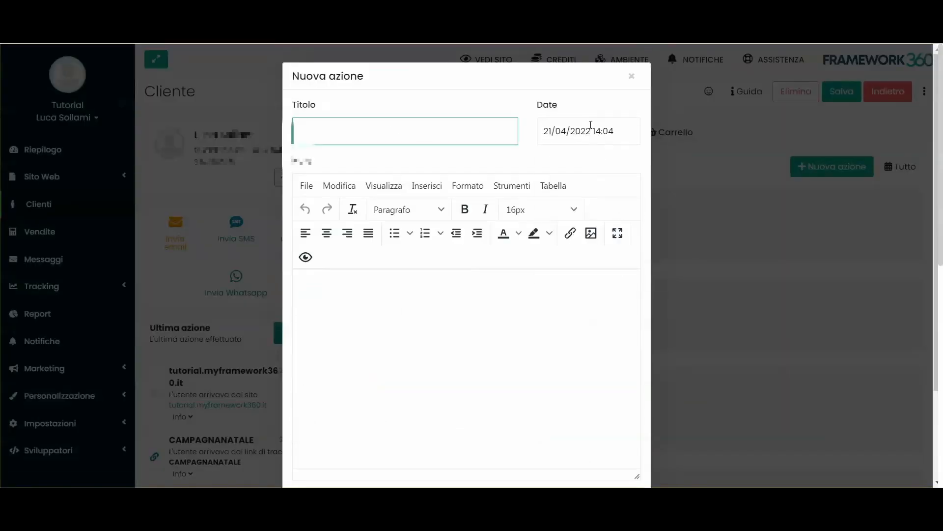
{"action": "left_click", "coordinate": [591, 131]}
{"action": "left_click", "coordinate": [372, 131]}
{"action": "type", "text": "Chiamato ma non risponde"}
{"action": "left_click", "coordinate": [438, 381]}
{"action": "scroll", "coordinate": [427, 443], "scroll_direction": "down", "scroll_amount": 2}
{"action": "left_click", "coordinate": [614, 451]}
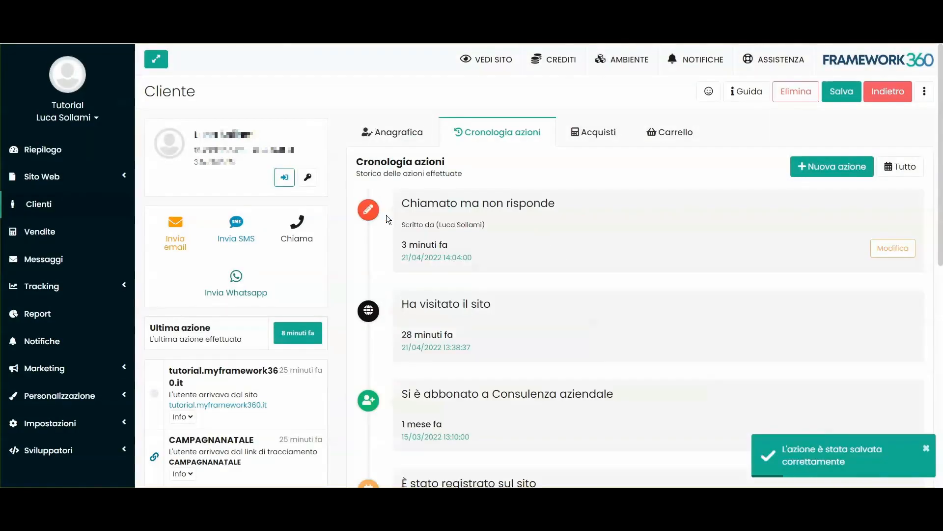
Step: Examine the "Chiamato ma non risponde" entry in the customer's action history, including its title and author
{"action": "scroll", "coordinate": [505, 302], "scroll_direction": "down", "scroll_amount": 5}
{"action": "scroll", "coordinate": [502, 362], "scroll_direction": "up", "scroll_amount": 5}
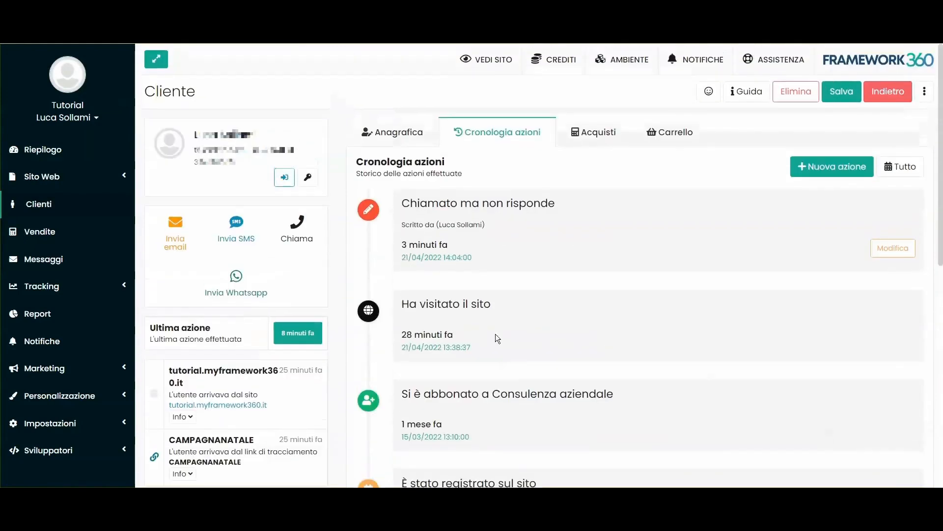
{"action": "left_click_drag", "start_coordinate": [409, 208], "coordinate": [575, 201]}
{"action": "left_click", "coordinate": [576, 200]}
{"action": "left_click_drag", "start_coordinate": [400, 226], "coordinate": [488, 226]}
{"action": "left_click", "coordinate": [506, 225]}
{"action": "left_click_drag", "start_coordinate": [401, 226], "coordinate": [486, 226]}
{"action": "left_click", "coordinate": [507, 224]}
Step: Look through the customer's purchase history and cart, including the options for adding products and coupons
{"action": "left_click", "coordinate": [602, 129]}
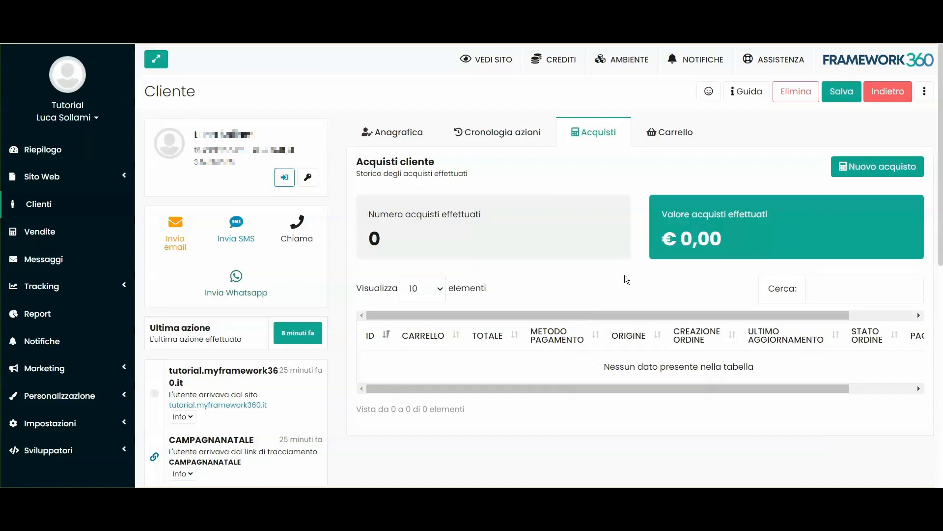
{"action": "left_click", "coordinate": [678, 139]}
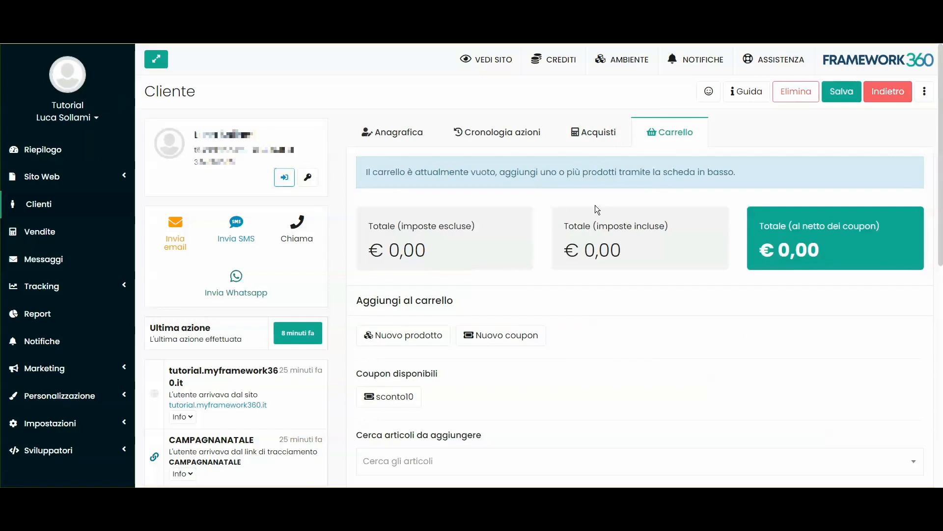
{"action": "scroll", "coordinate": [597, 234], "scroll_direction": "down", "scroll_amount": 3}
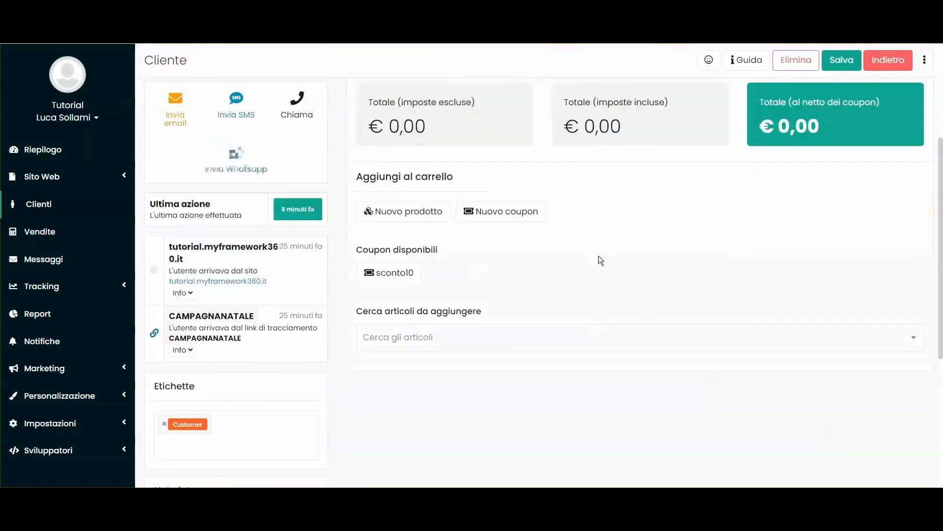
{"action": "scroll", "coordinate": [598, 255], "scroll_direction": "up", "scroll_amount": 3}
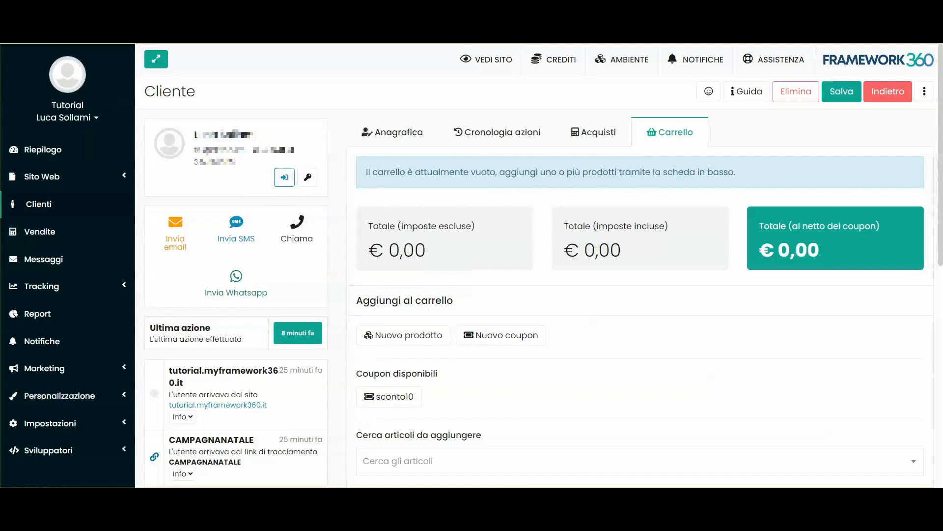
Step: Access the website as the customer and look through the personal data page of their user area
{"action": "left_click", "coordinate": [280, 180]}
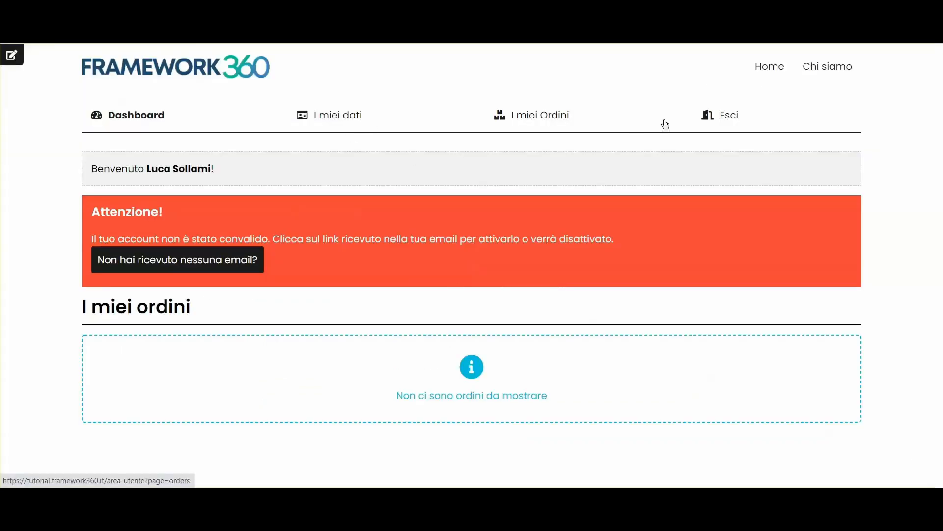
{"action": "left_click", "coordinate": [430, 122]}
{"action": "scroll", "coordinate": [501, 200], "scroll_direction": "down", "scroll_amount": 5}
{"action": "scroll", "coordinate": [502, 202], "scroll_direction": "up", "scroll_amount": 5}
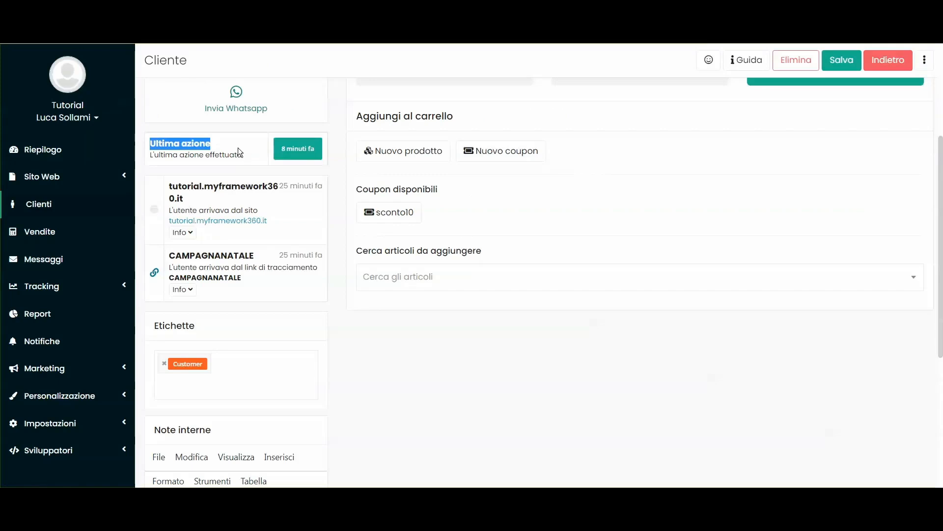
Step: Examine the last action section on the customer's record
{"action": "left_click_drag", "start_coordinate": [238, 147], "coordinate": [242, 152]}
{"action": "left_click", "coordinate": [242, 152]}
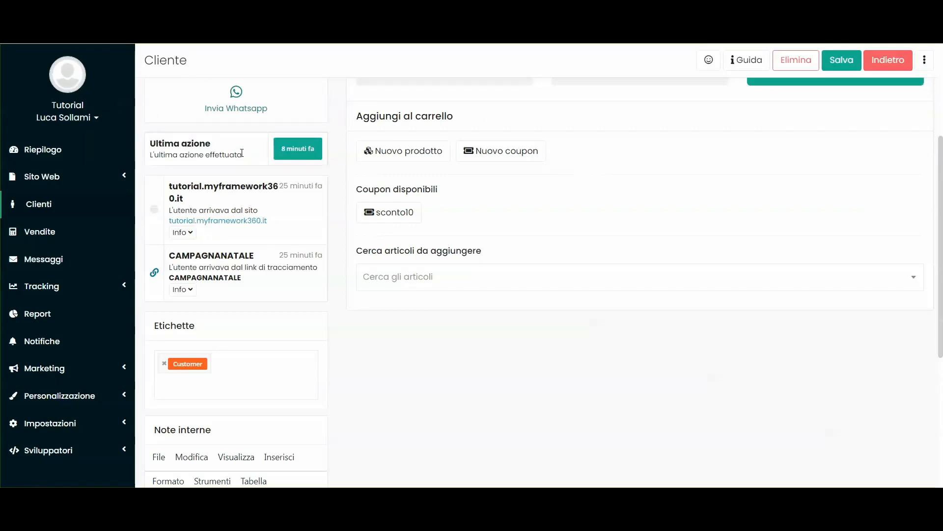